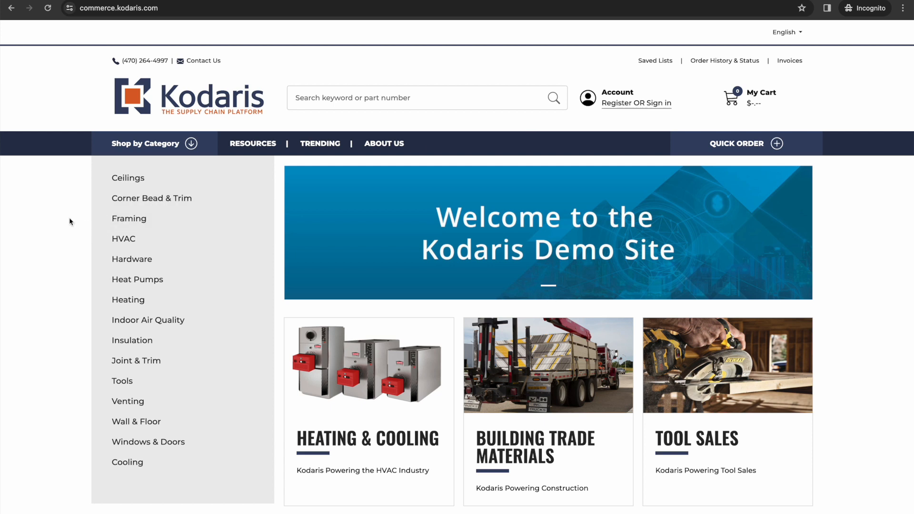
# Step: Add Ceilings part AMEHK4004, the 9/16 in Donn TFS-2 tee face sleeve, and review the $31.52 cart
pyautogui.click(123, 182)
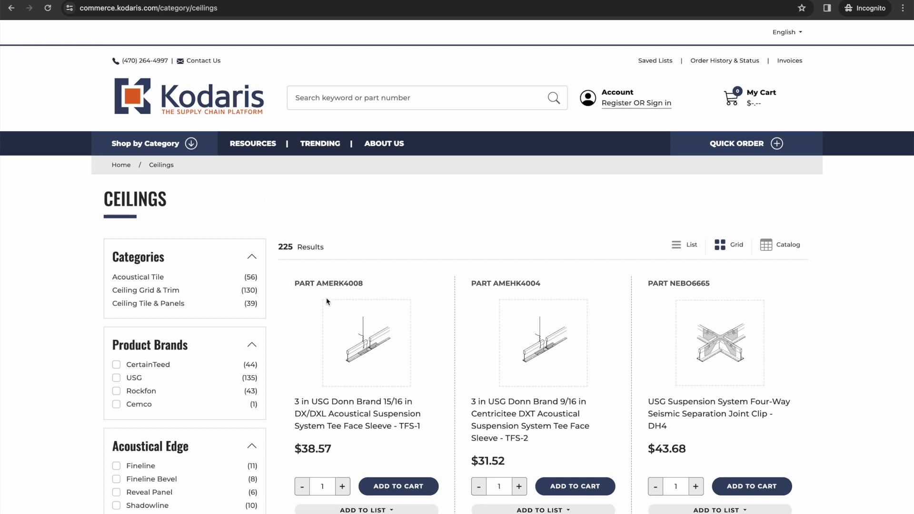
pyautogui.click(574, 491)
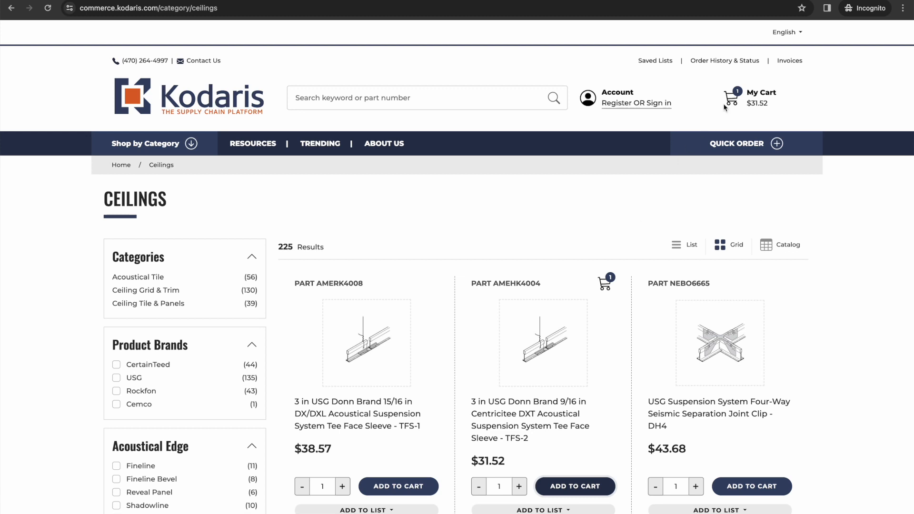
pyautogui.click(751, 99)
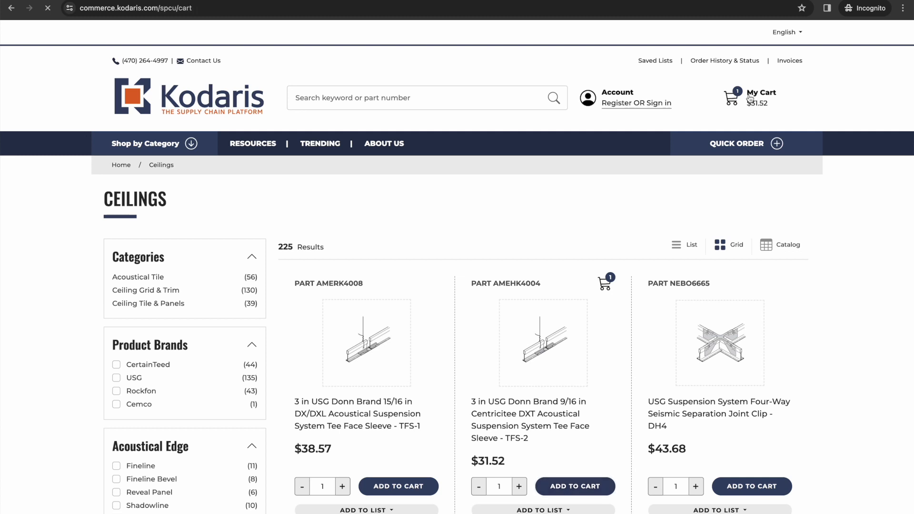
pyautogui.scroll(-3, 444, 198)
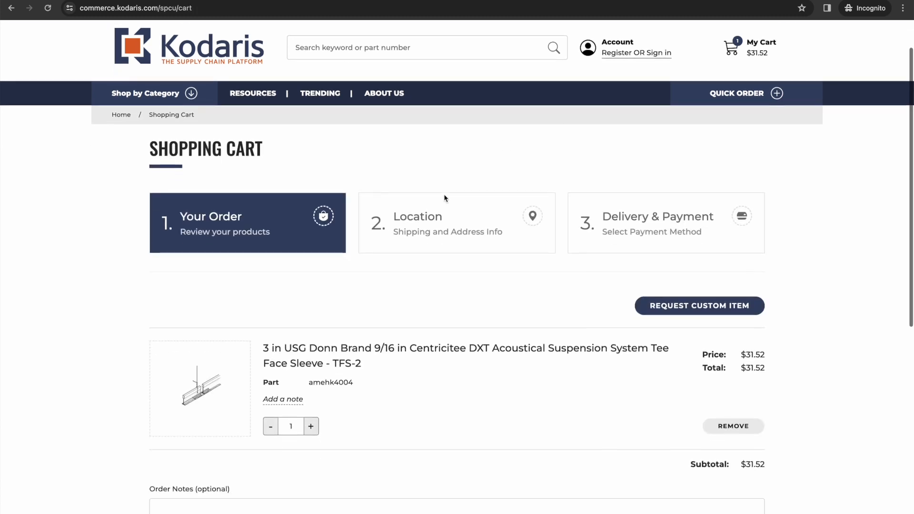
pyautogui.scroll(-1, 312, 342)
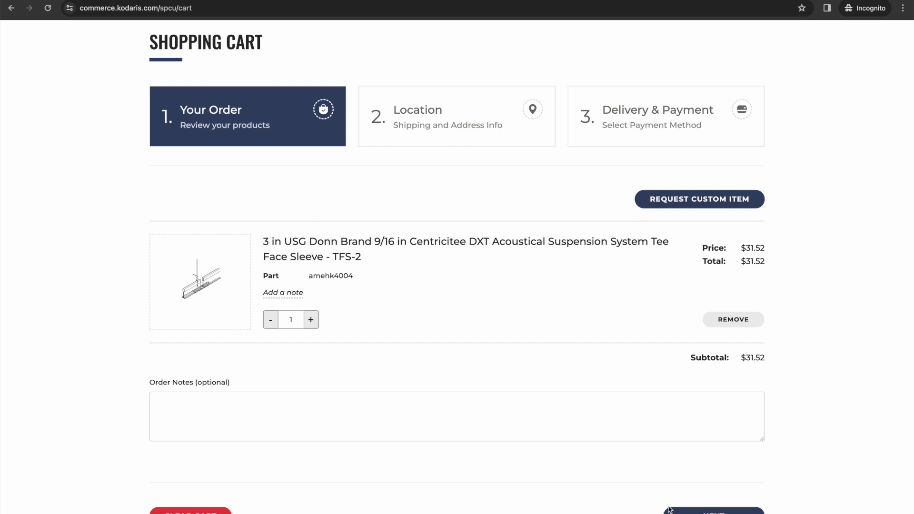
# Step: Enter billing company Kodaris with the contact's first and last name, e-mail and phone number
pyautogui.click(719, 512)
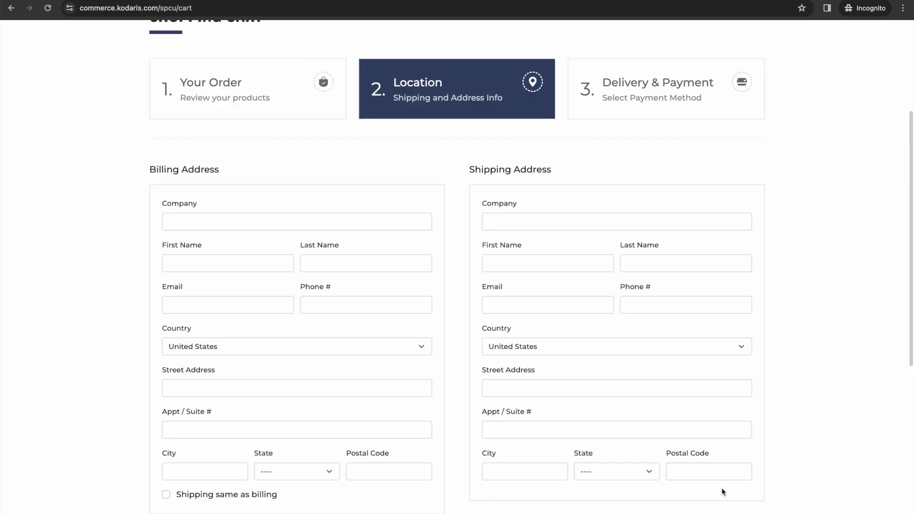
pyautogui.click(278, 260)
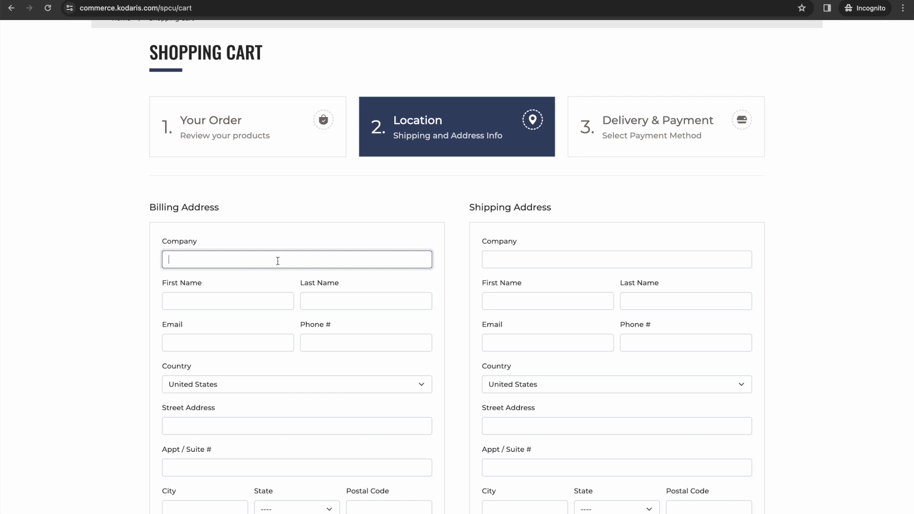
pyautogui.write('Kodaris')
pyautogui.click(245, 304)
pyautogui.write('Julie')
pyautogui.press('Tab')
pyautogui.write('Z')
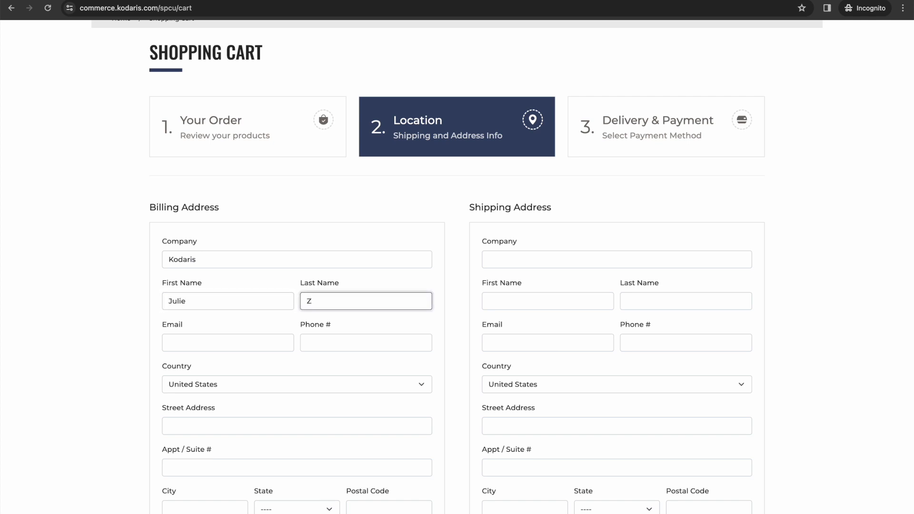
pyautogui.press('Tab')
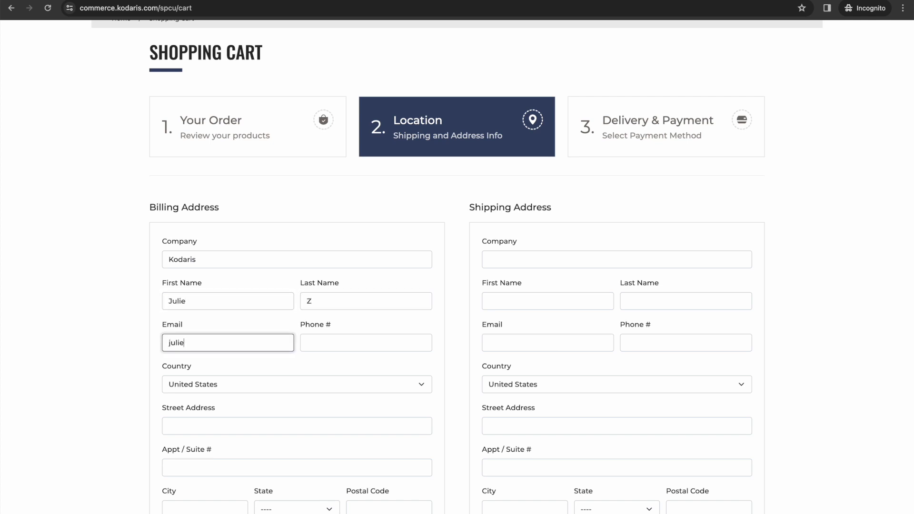
pyautogui.press('Tab')
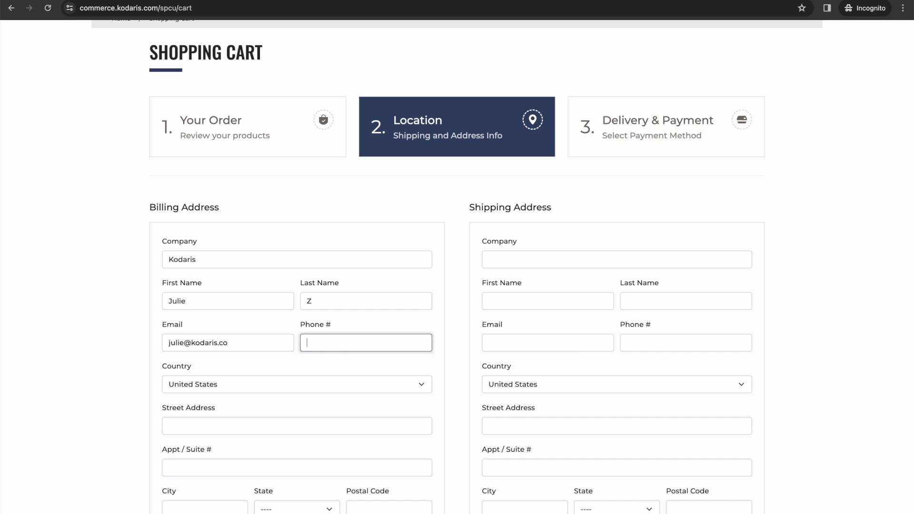
pyautogui.click(242, 340)
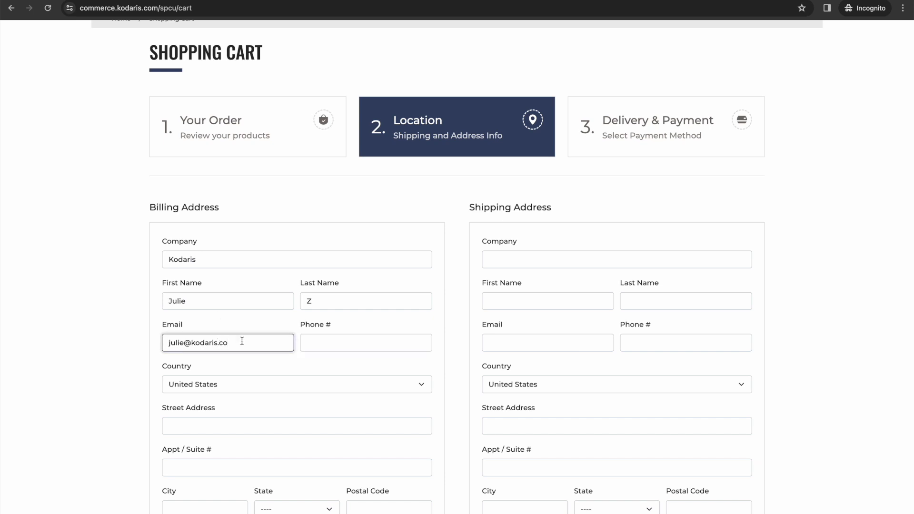
pyautogui.write('m')
pyautogui.click(325, 347)
pyautogui.write('12')
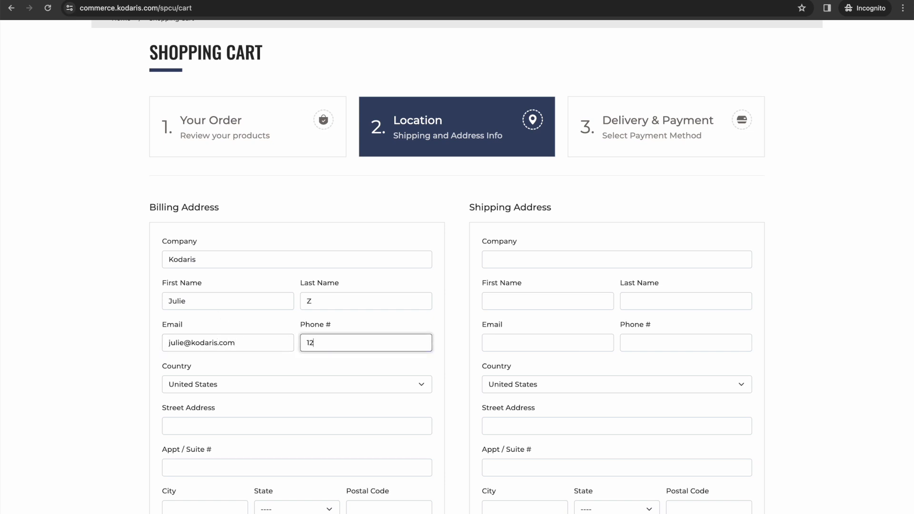
pyautogui.write('3456789')
# Step: Fill the billing street address from the suggested match and make shipping the same as billing
pyautogui.click(225, 426)
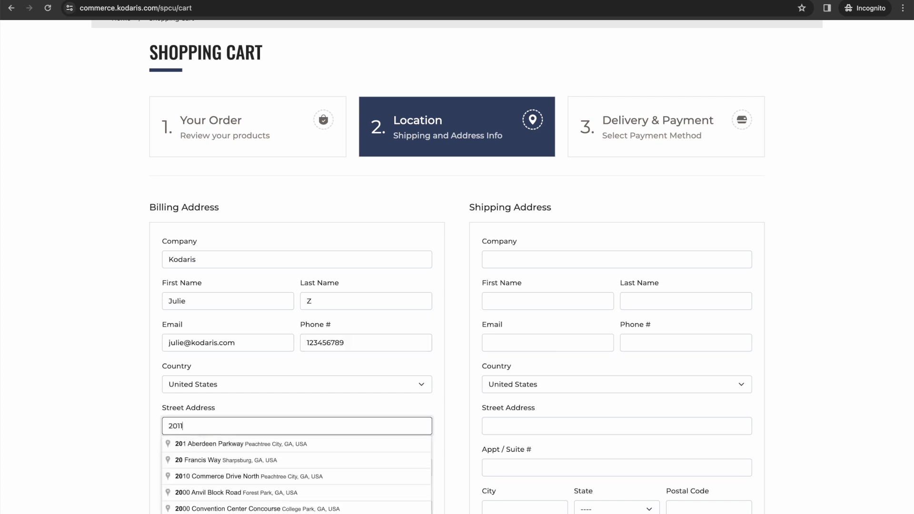
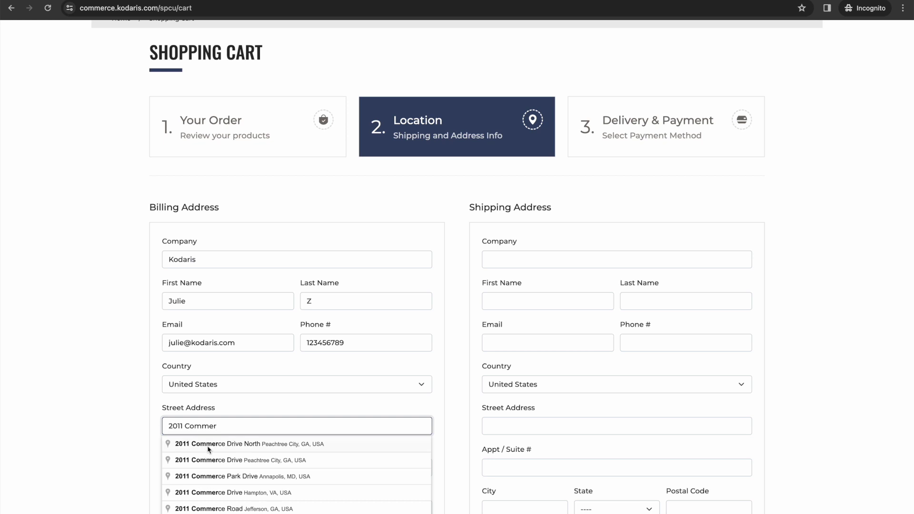
pyautogui.click(208, 447)
pyautogui.scroll(-3, 208, 448)
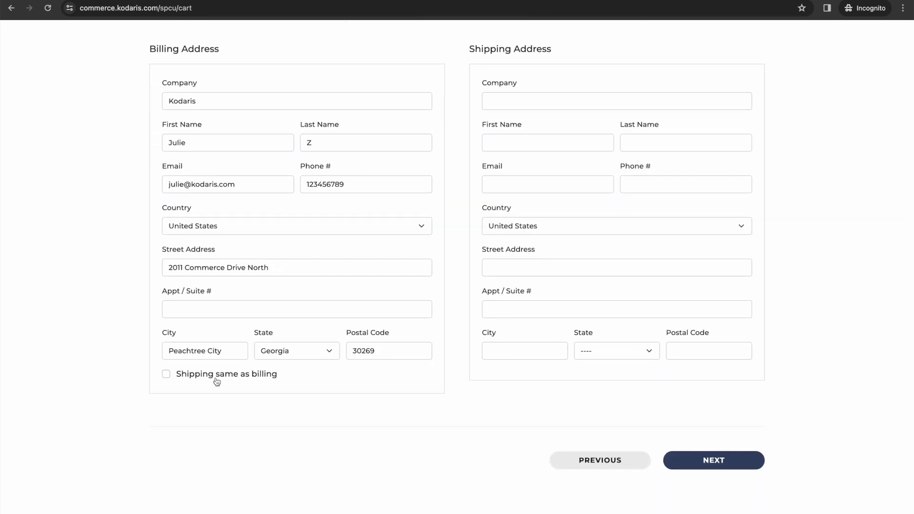
pyautogui.scroll(1, 199, 378)
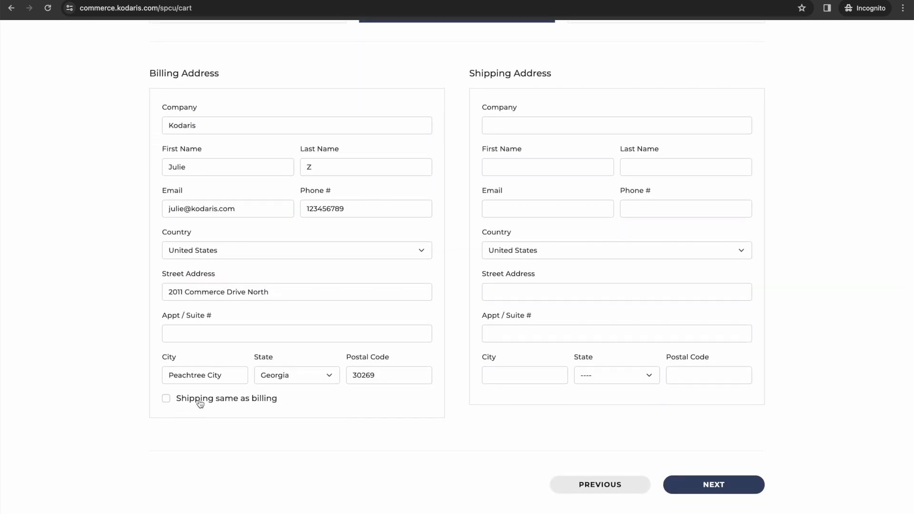
pyautogui.click(199, 404)
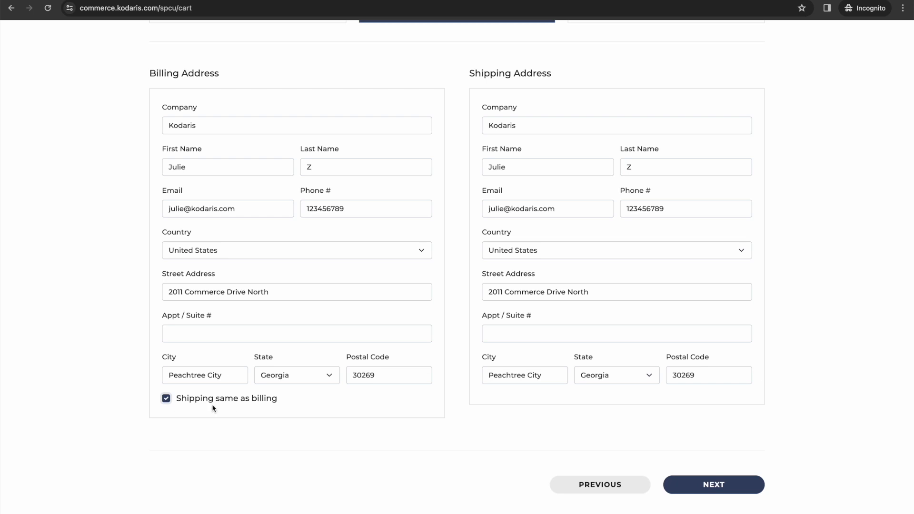
# Step: Choose Pickup as the order's delivery option
pyautogui.click(711, 482)
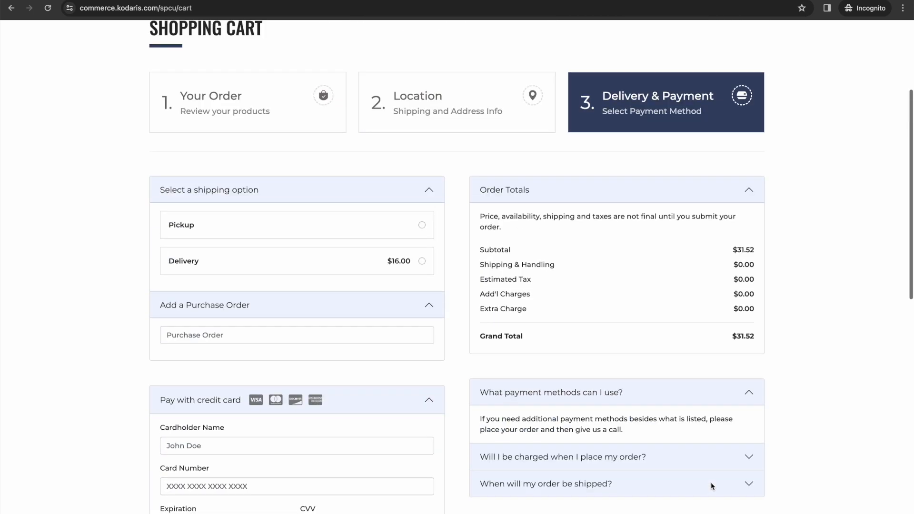
pyautogui.scroll(-3, 32, 332)
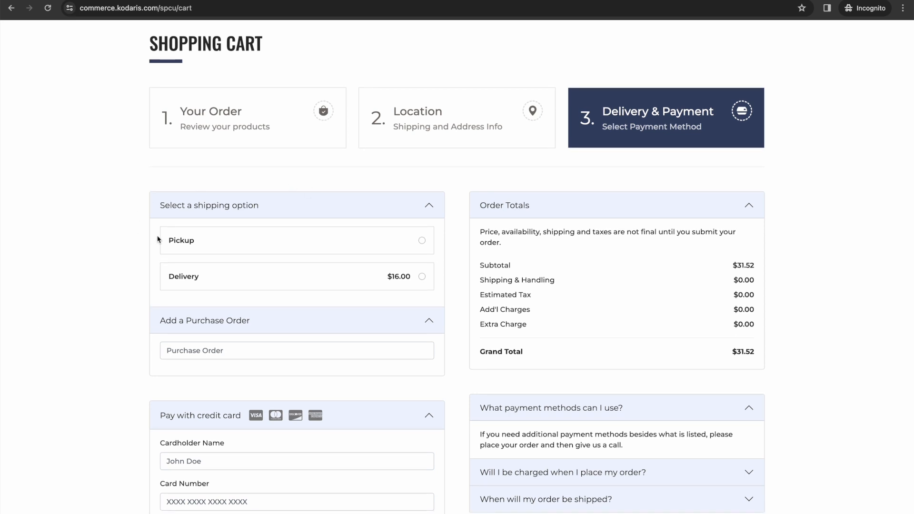
pyautogui.click(185, 242)
pyautogui.scroll(-1, 186, 242)
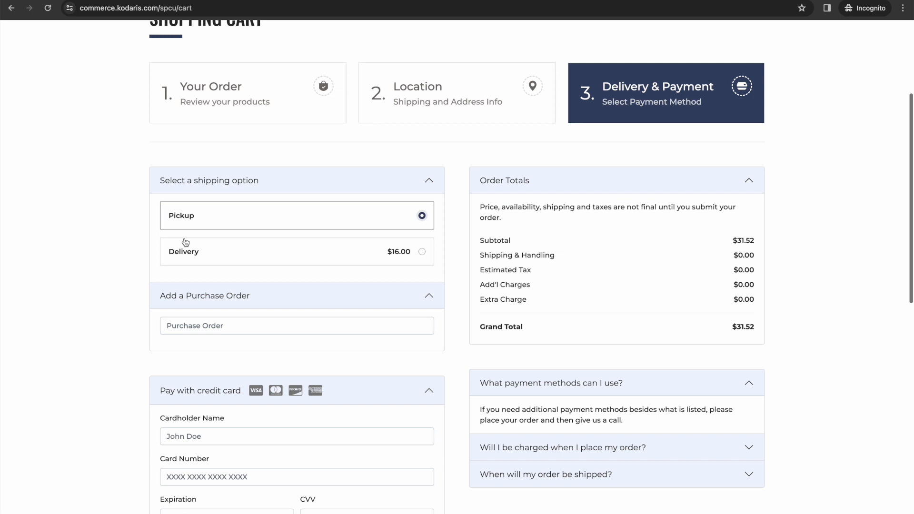
pyautogui.scroll(-1, 185, 242)
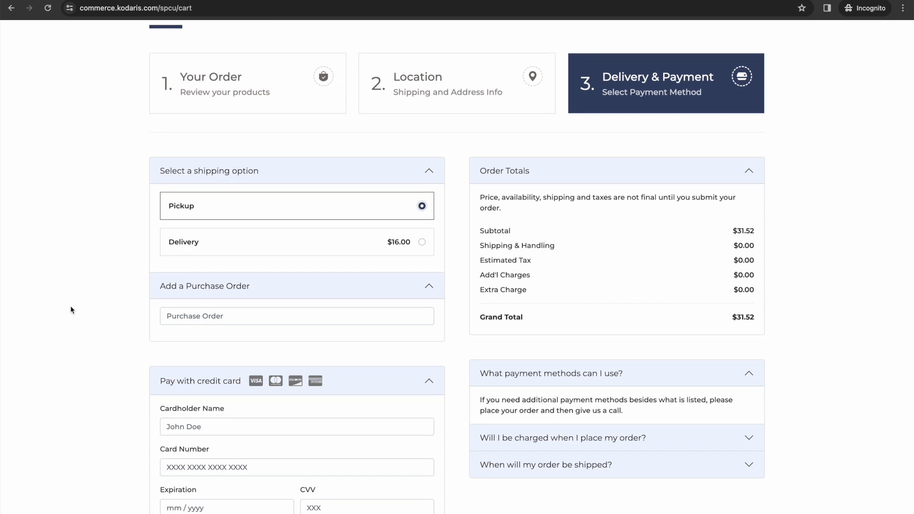
pyautogui.scroll(-3, 73, 311)
pyautogui.scroll(-2, 18, 263)
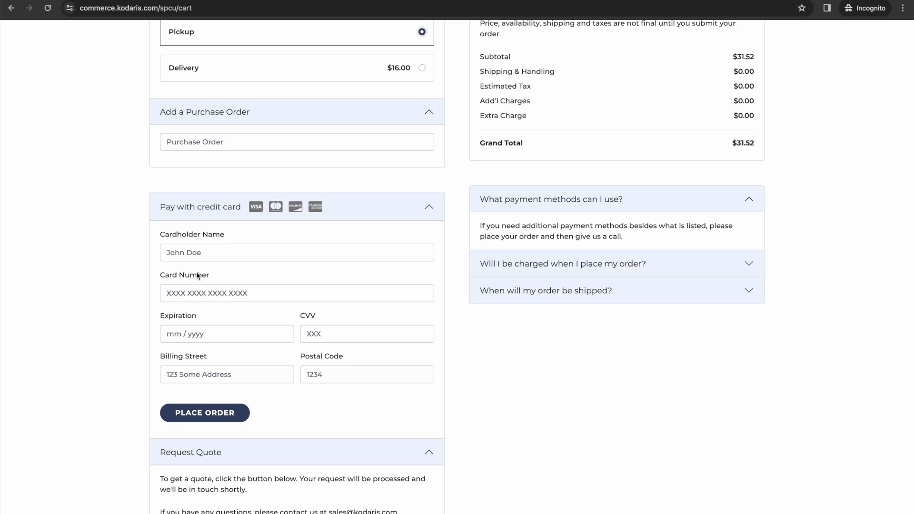
pyautogui.scroll(-1, 224, 255)
# Step: Enter the cardholder's full name and the credit card number
pyautogui.click(207, 213)
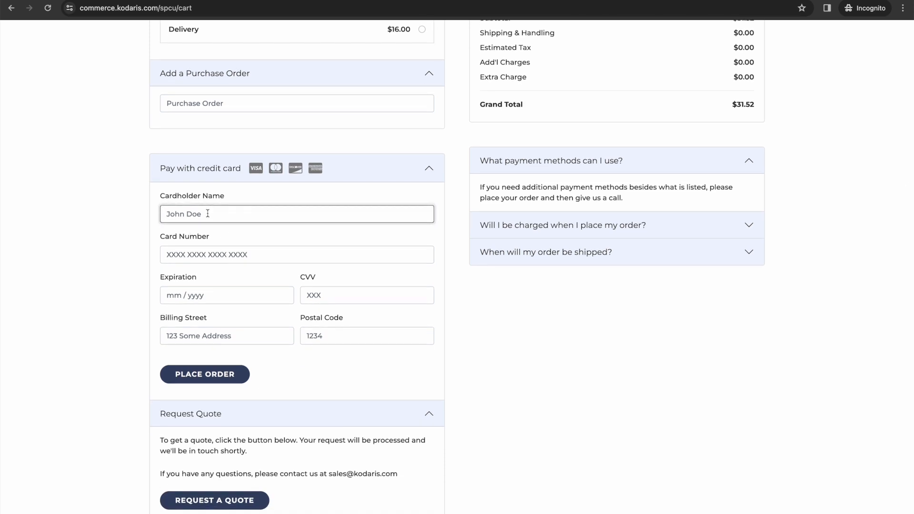
pyautogui.click(215, 252)
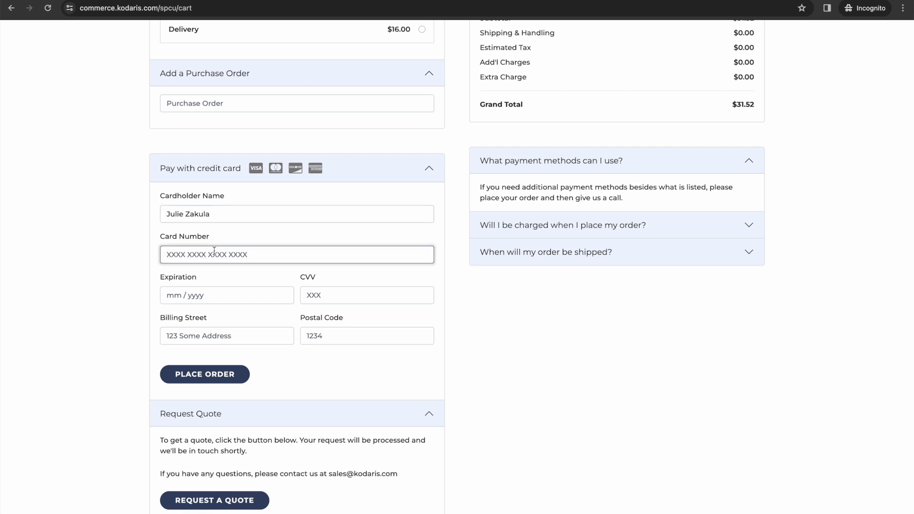
pyautogui.write('37')
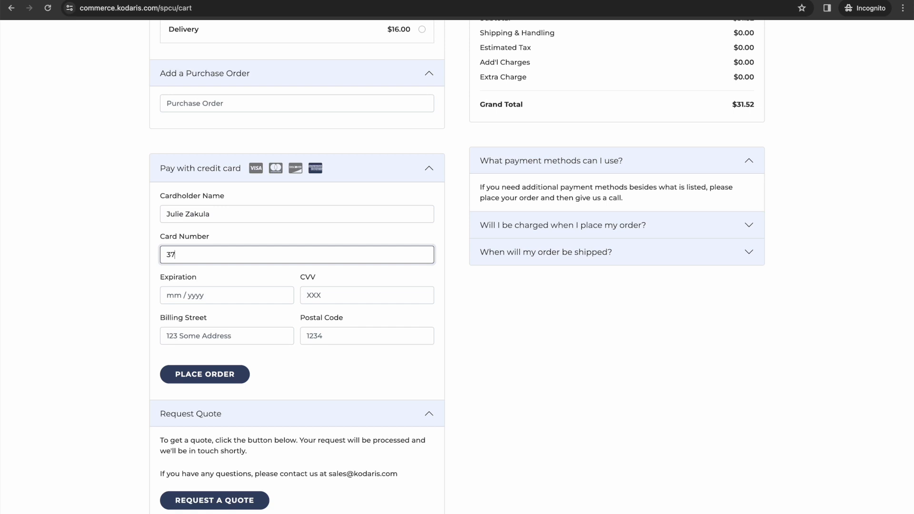
pyautogui.write('00 000000 00002')
# Step: Fill in the card's expiry date, CVV, billing street and postal code
pyautogui.click(196, 294)
pyautogui.write('0828')
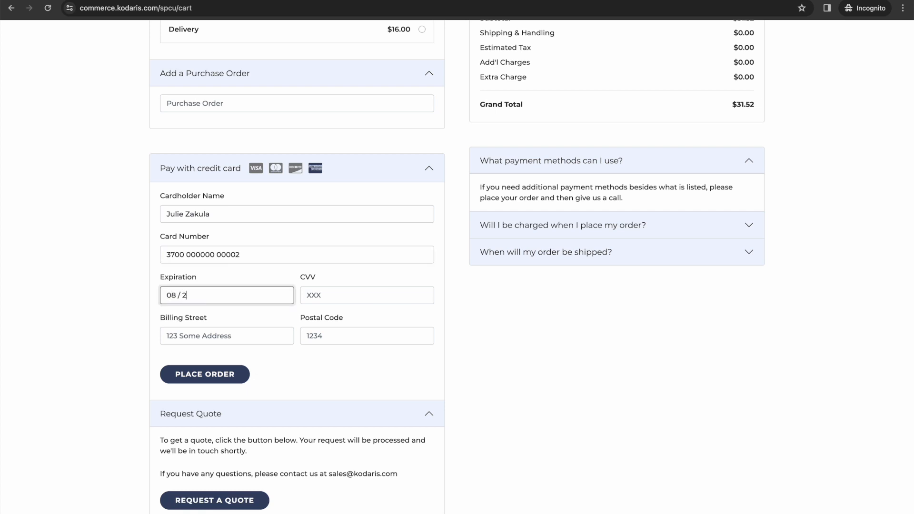
pyautogui.click(343, 292)
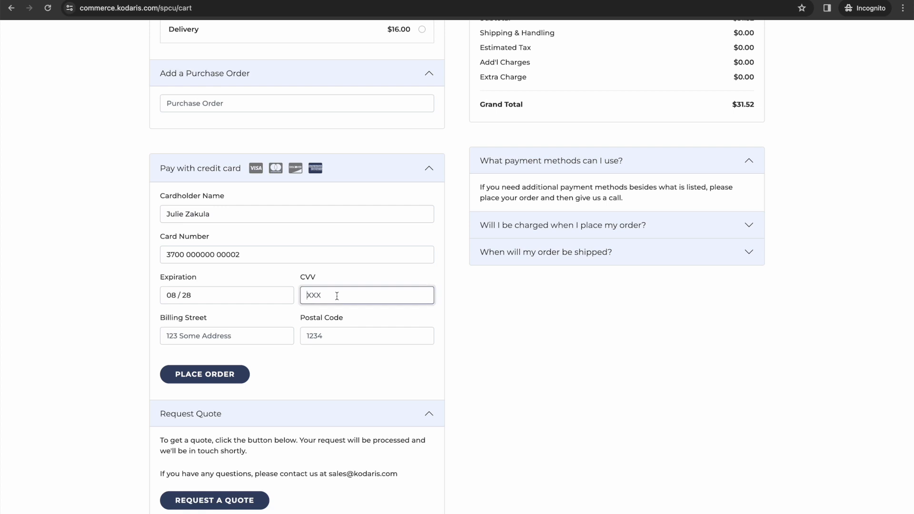
pyautogui.write('123')
pyautogui.click(265, 340)
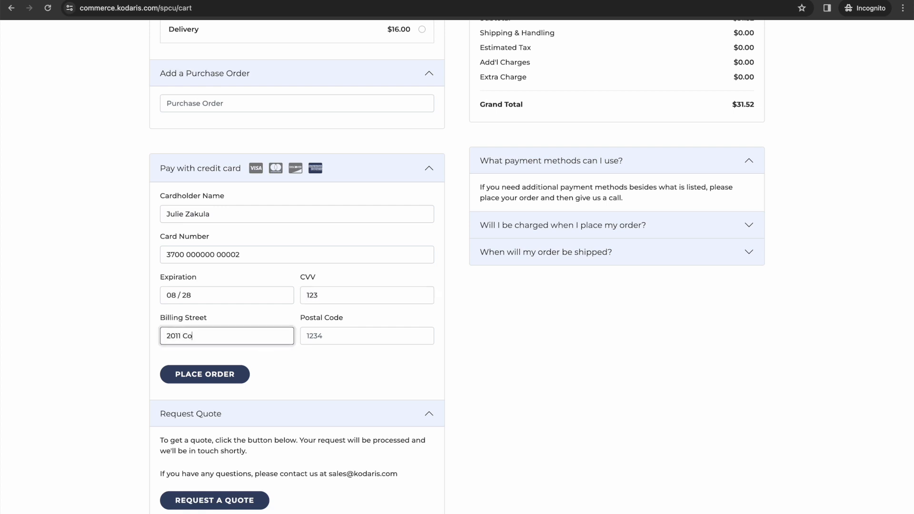
pyautogui.press('Tab')
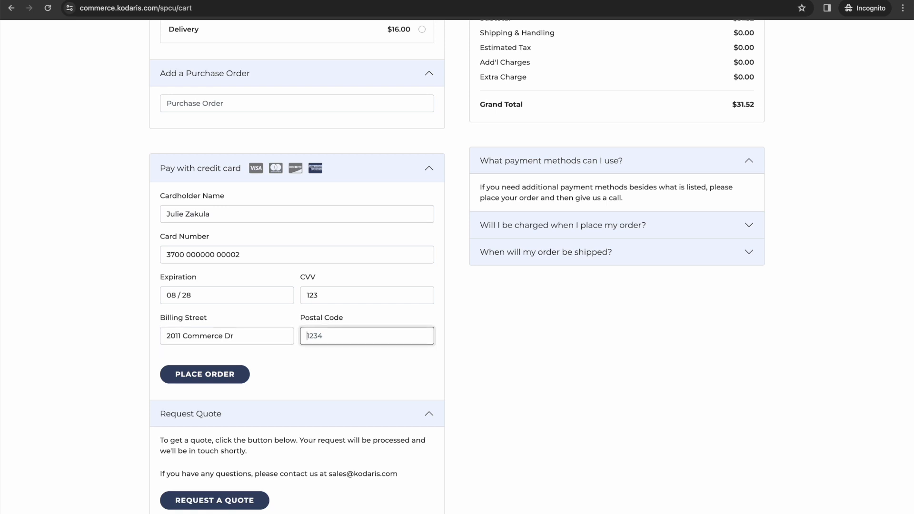
pyautogui.write('30269')
pyautogui.click(76, 349)
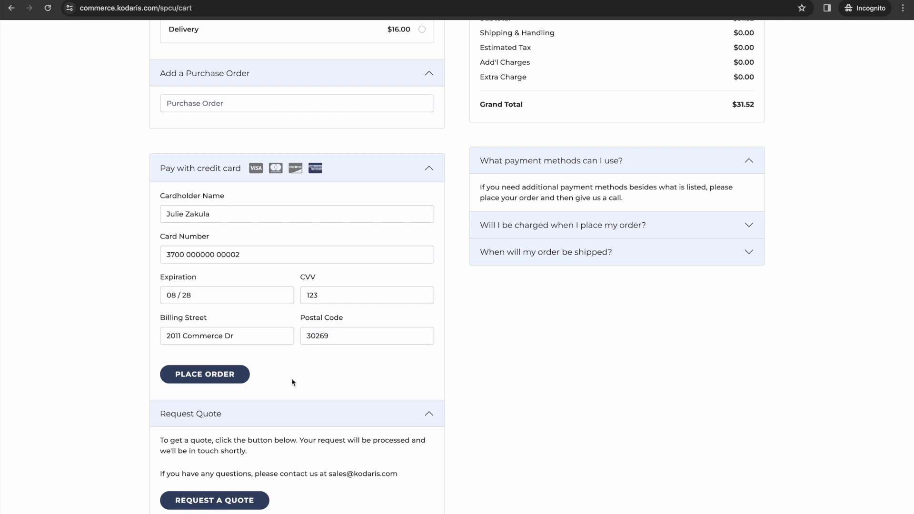
# Step: Submit the order, bringing up the Thank You page for invoice 2320
pyautogui.click(196, 378)
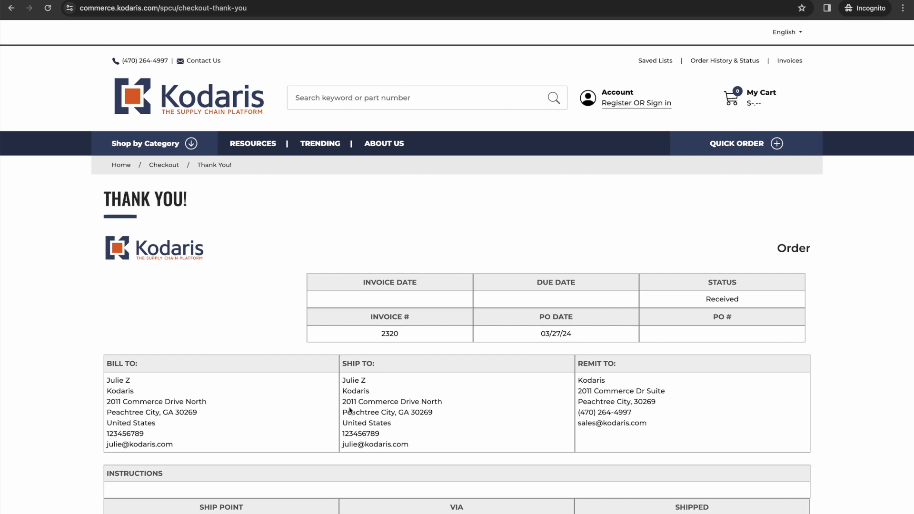
# Step: Switch to the back office and open the Orders list under order management
pyautogui.hotkey('ctrl', 'Left')
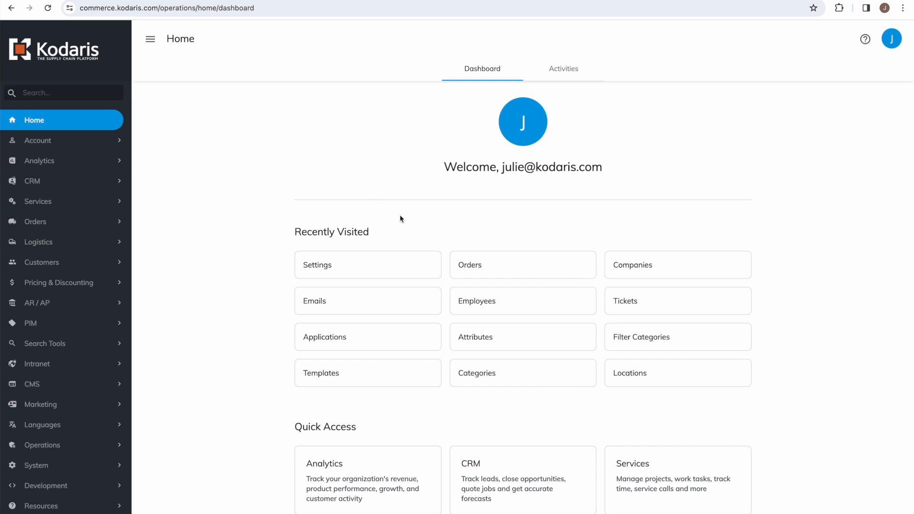
pyautogui.click(44, 223)
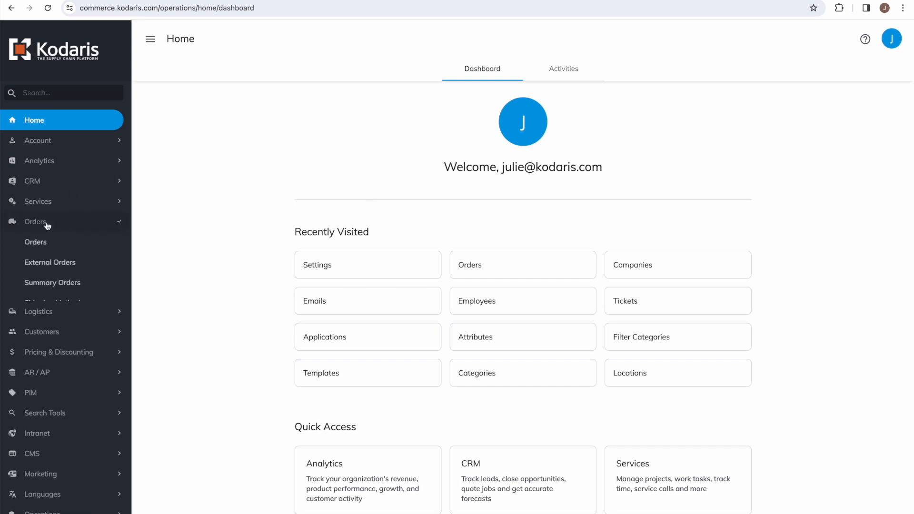
pyautogui.click(41, 248)
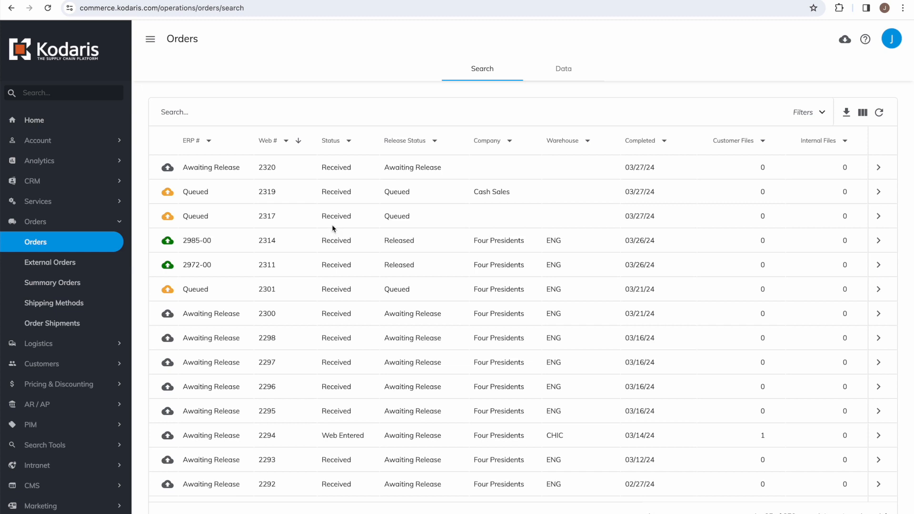
pyautogui.tripleClick(197, 167)
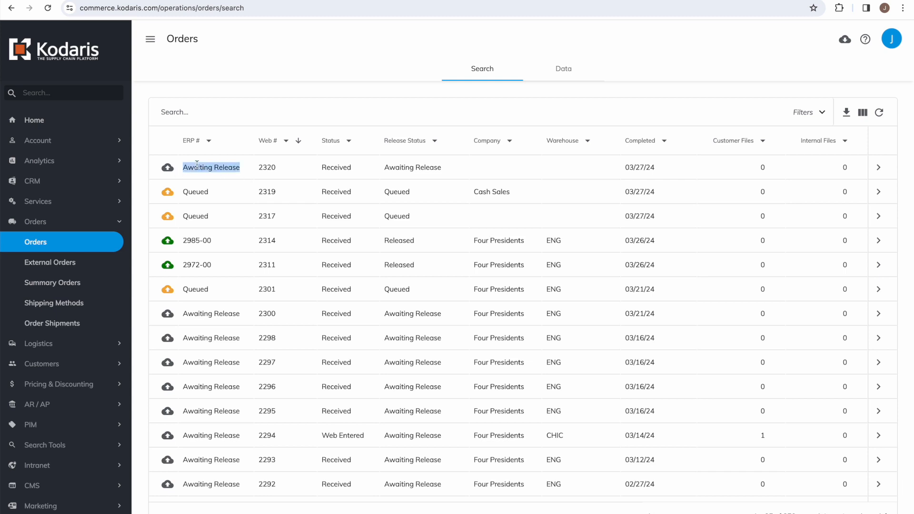
pyautogui.click(321, 172)
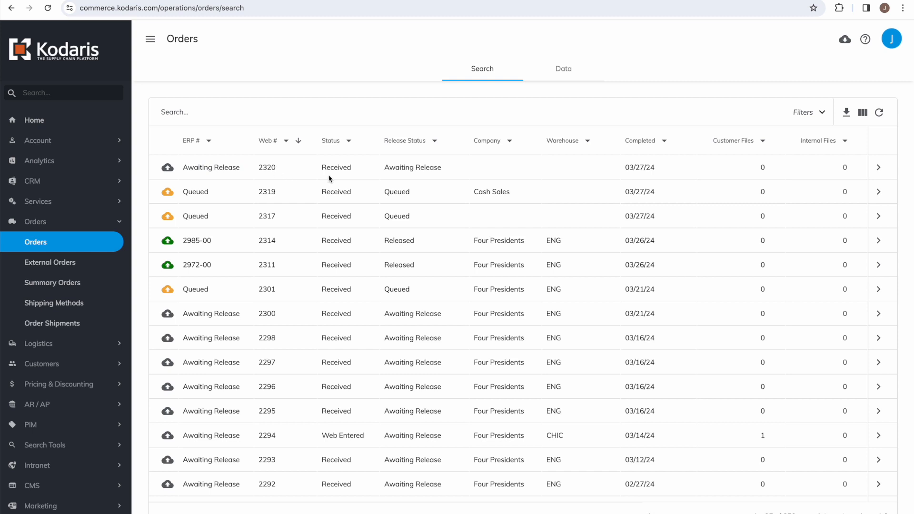
pyautogui.tripleClick(404, 167)
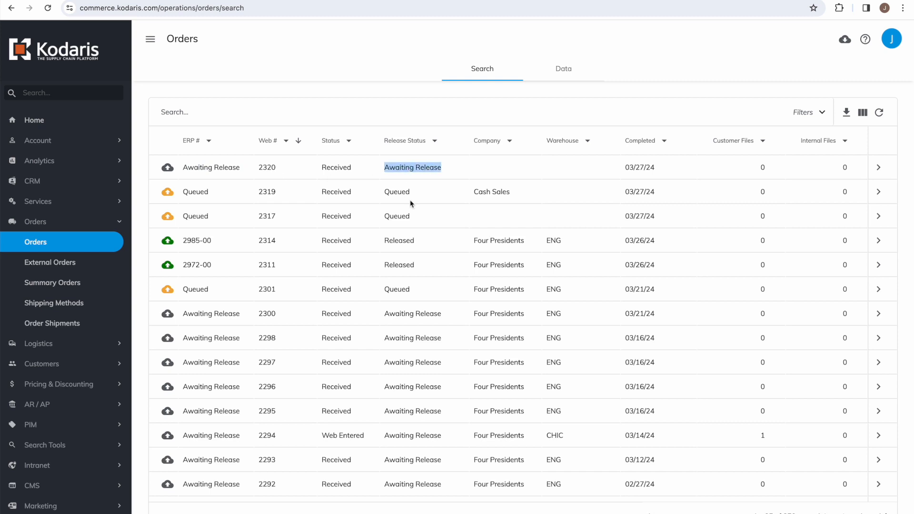
pyautogui.click(421, 189)
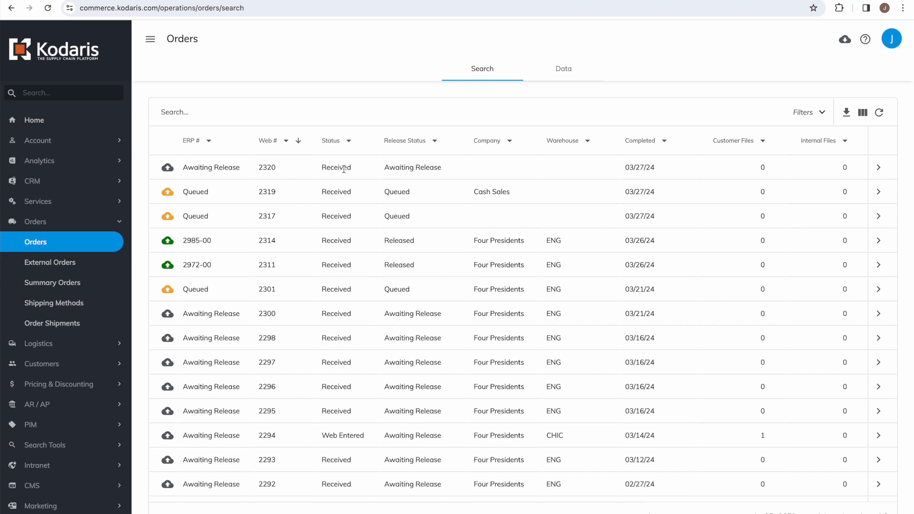
# Step: Open order 2320 and review its addresses and delivery method on the Details tab
pyautogui.click(879, 170)
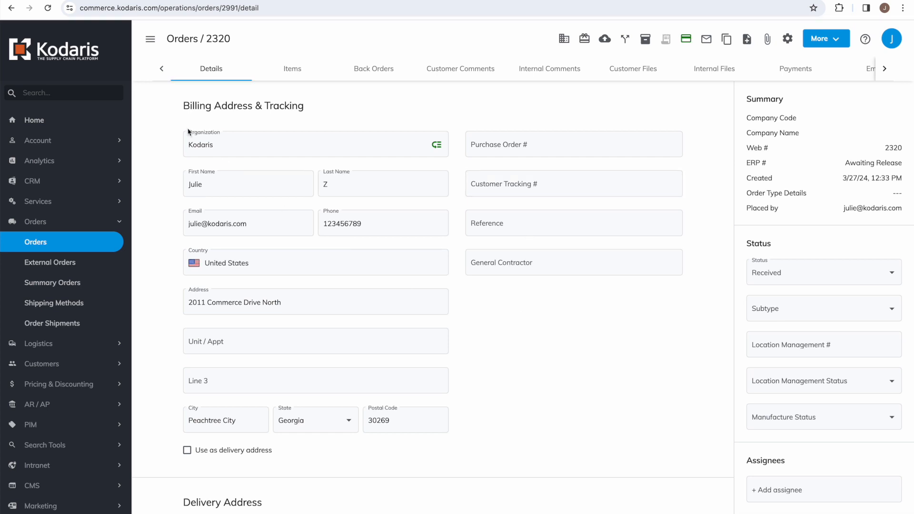
pyautogui.scroll(-3, 176, 296)
pyautogui.scroll(-1, 162, 362)
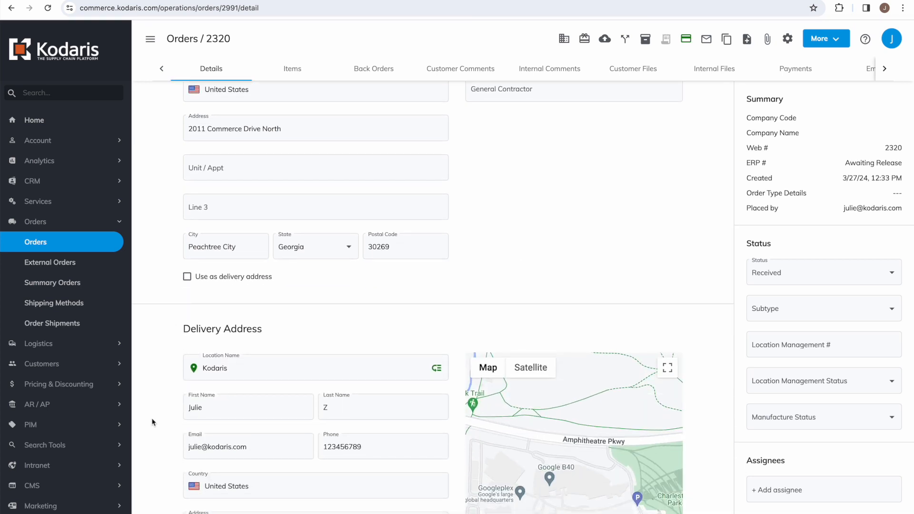
pyautogui.scroll(-2, 152, 423)
pyautogui.scroll(-2, 152, 423)
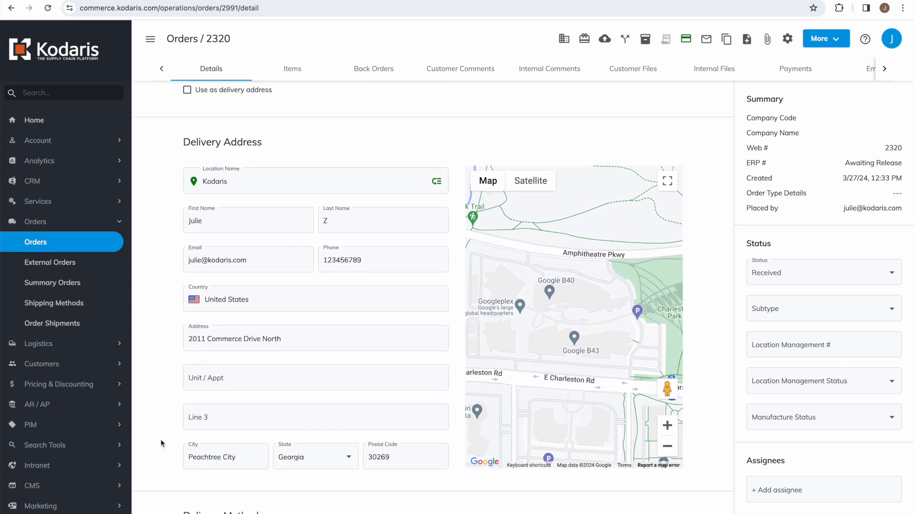
pyautogui.scroll(-5, 161, 439)
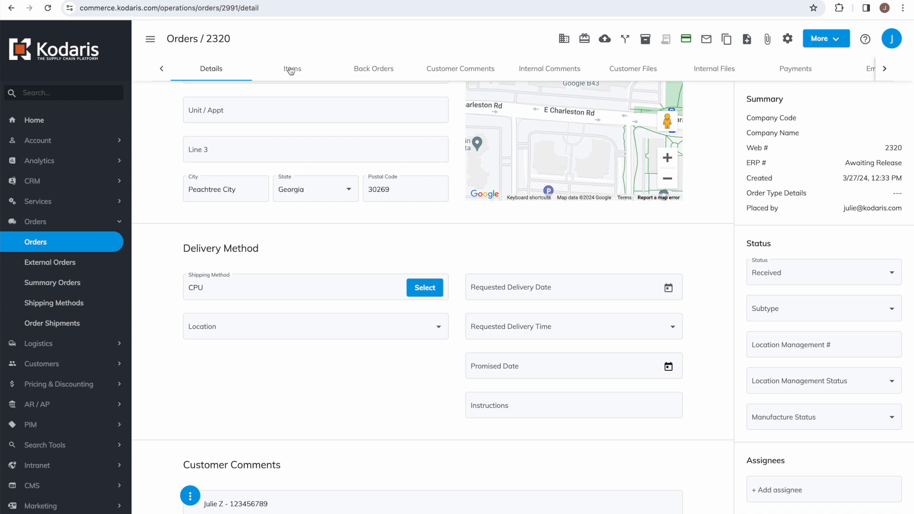
# Step: Check the order's line item on the Items tab, then return to Details
pyautogui.click(291, 71)
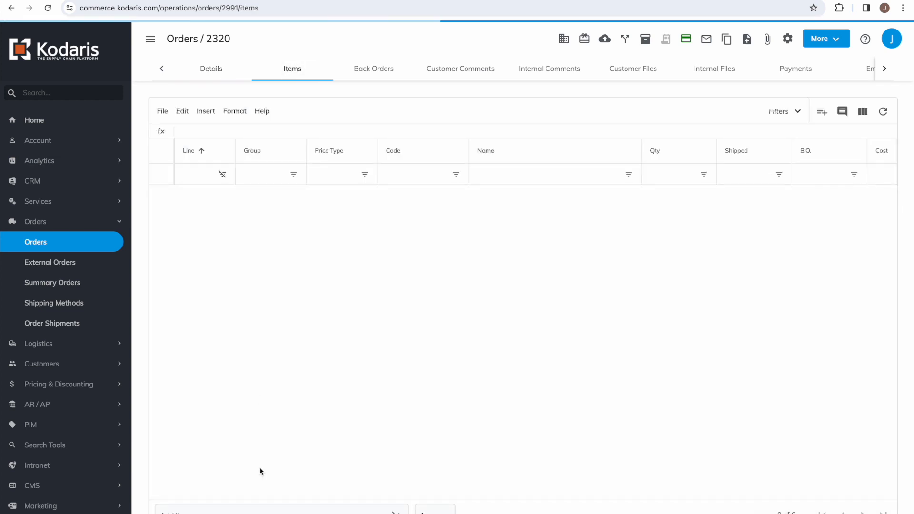
pyautogui.hscroll(6, 316, 195)
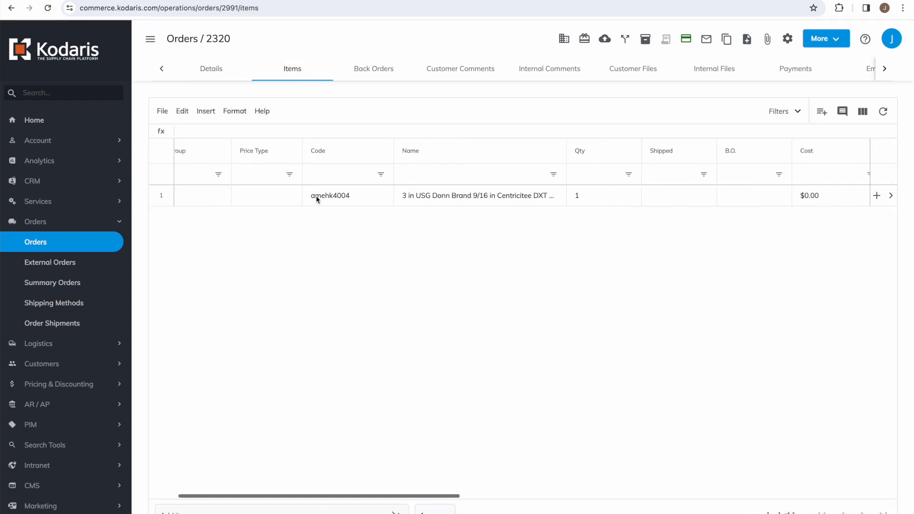
pyautogui.hscroll(6, 551, 204)
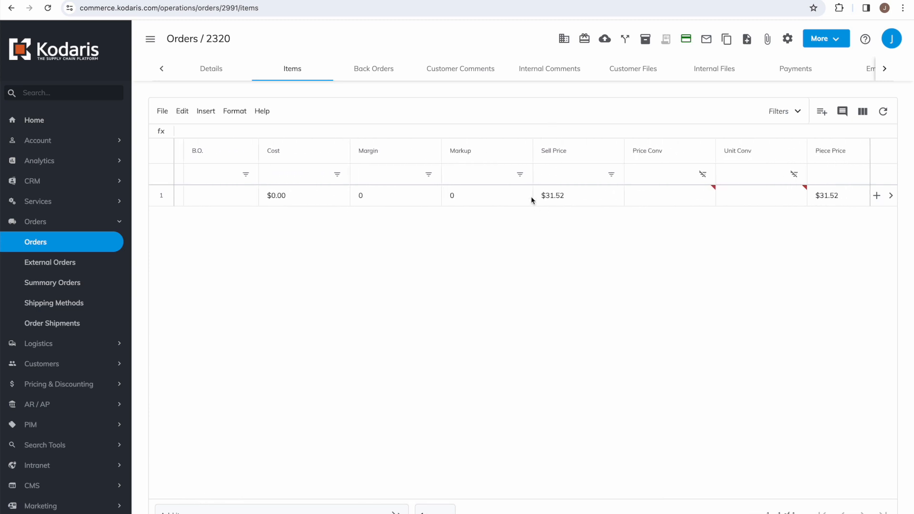
pyautogui.click(197, 75)
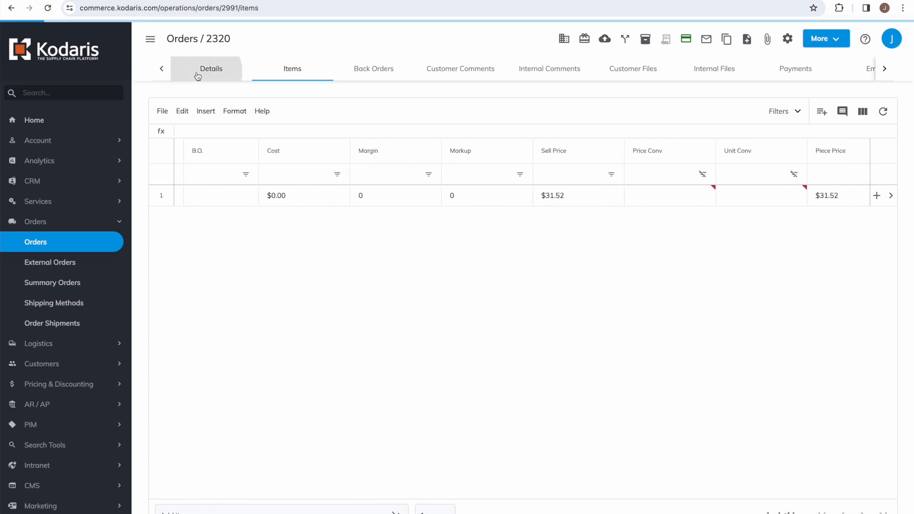
pyautogui.scroll(-1, 159, 264)
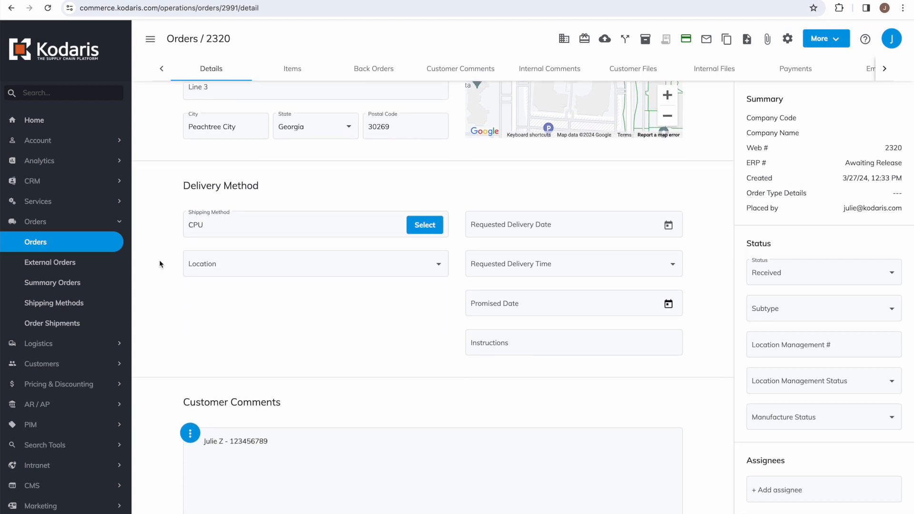
pyautogui.scroll(5, 159, 264)
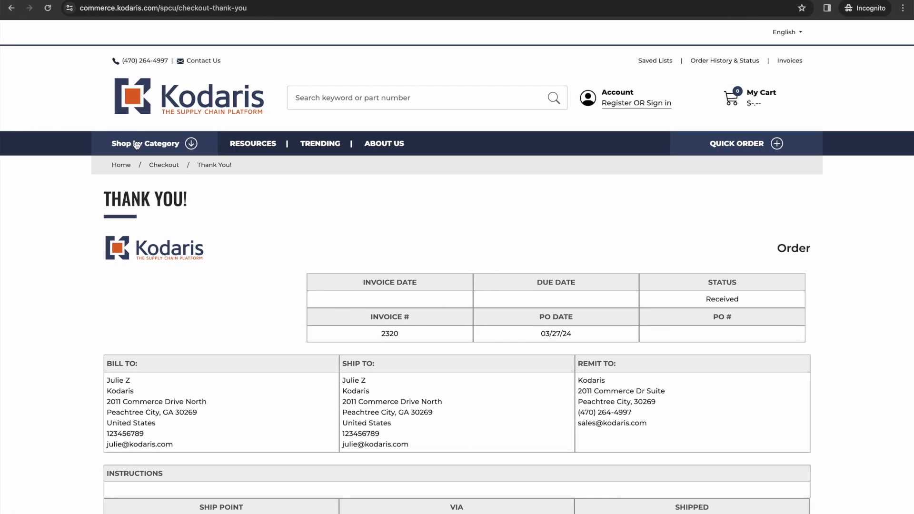
# Step: Browse All Ceilings products from the storefront's Shop by Category menu
pyautogui.click(137, 144)
pyautogui.moveTo(116, 172)
pyautogui.click(364, 175)
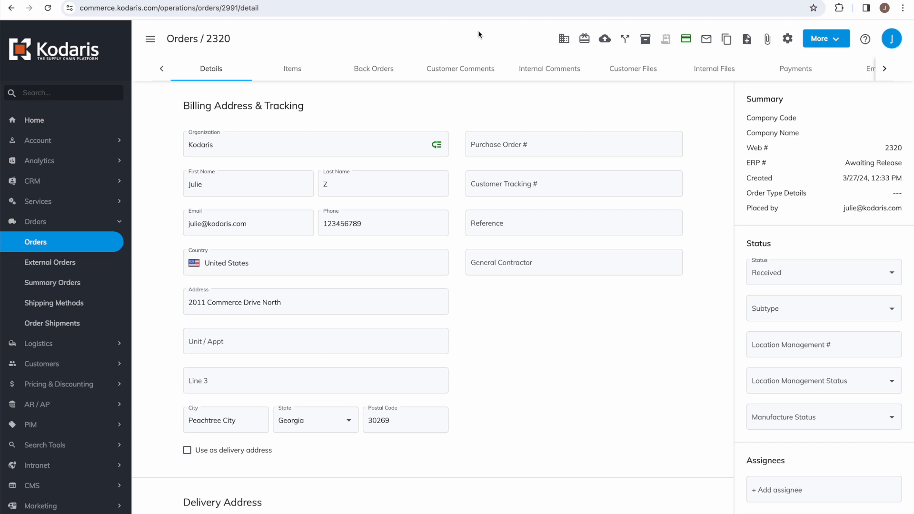
# Step: Assign order 2320 to the Cash Sales company, found by searching 'cash'
pyautogui.click(565, 39)
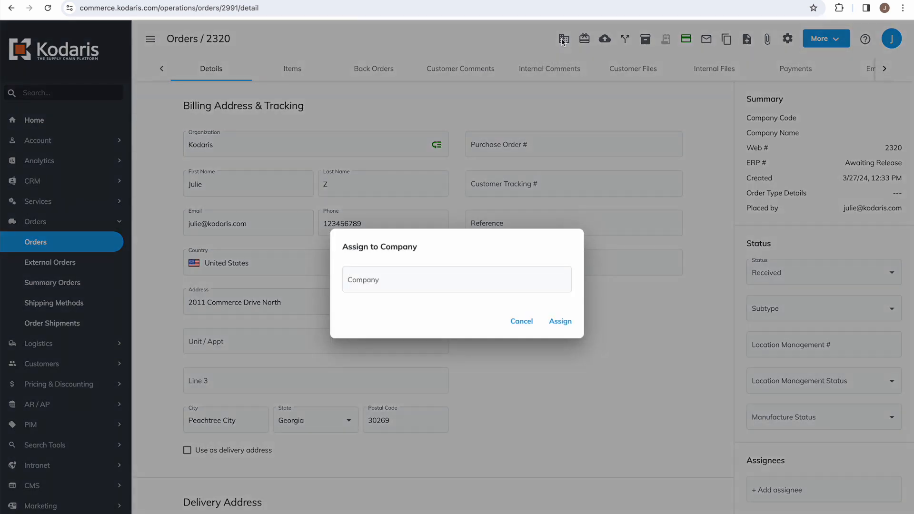
pyautogui.click(382, 282)
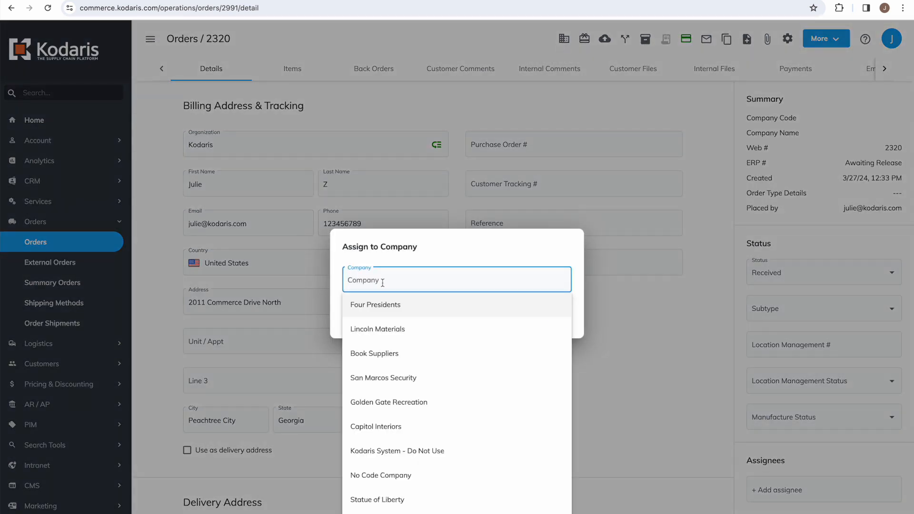
pyautogui.write('cash')
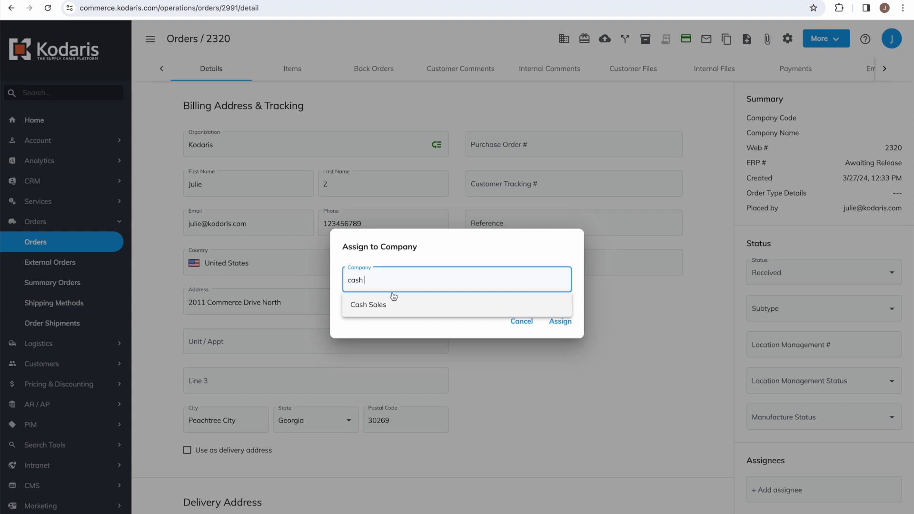
pyautogui.click(367, 304)
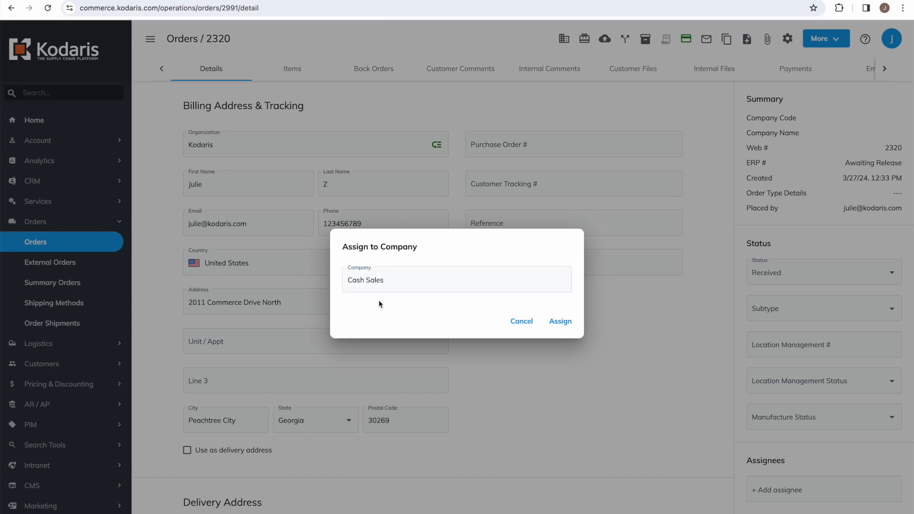
pyautogui.click(560, 322)
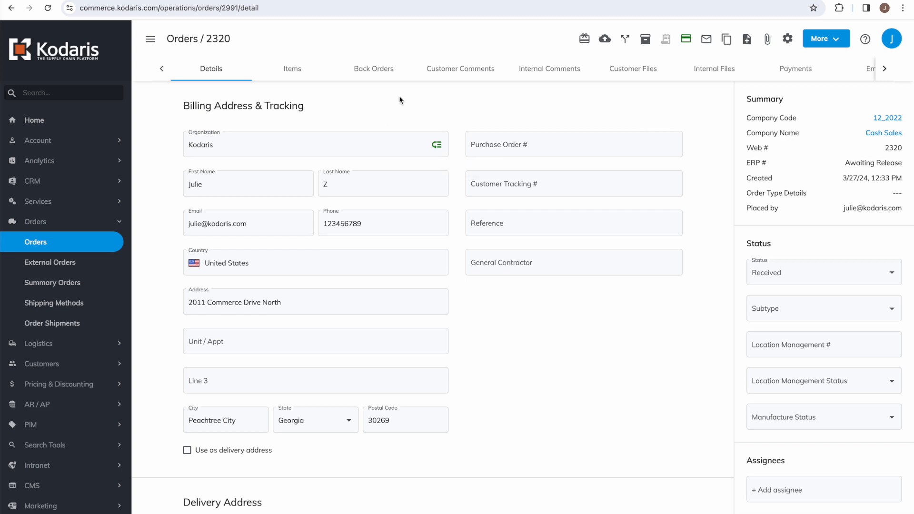
# Step: Release order 2320 to ERP from the Items tab and confirm ERP number 2991-00 on Details
pyautogui.click(294, 73)
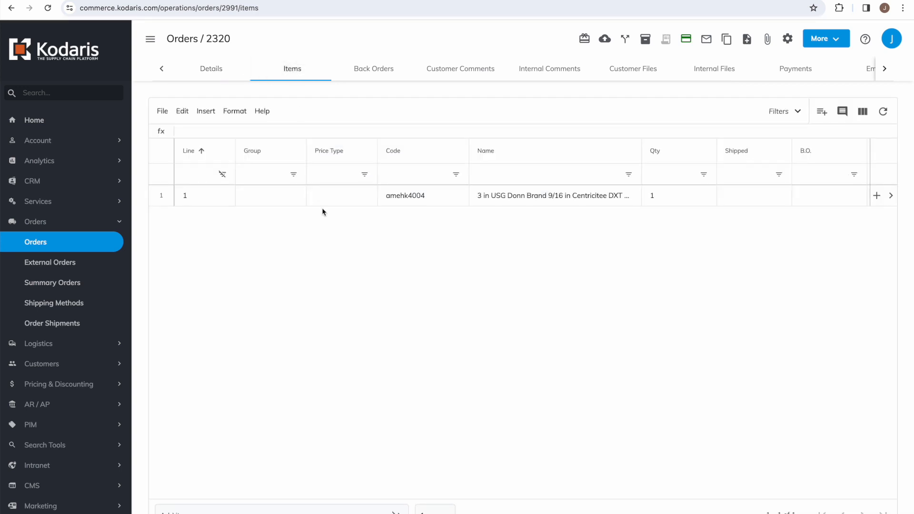
pyautogui.hscroll(10, 427, 178)
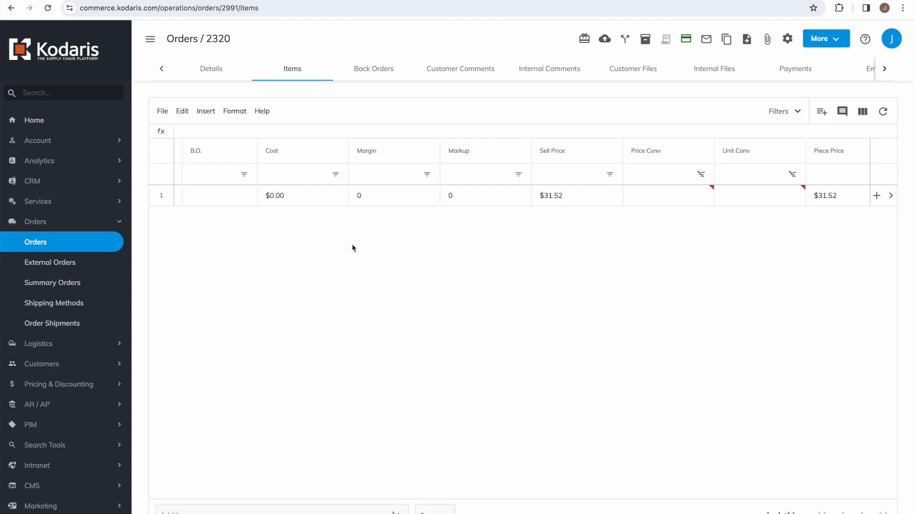
pyautogui.click(526, 149)
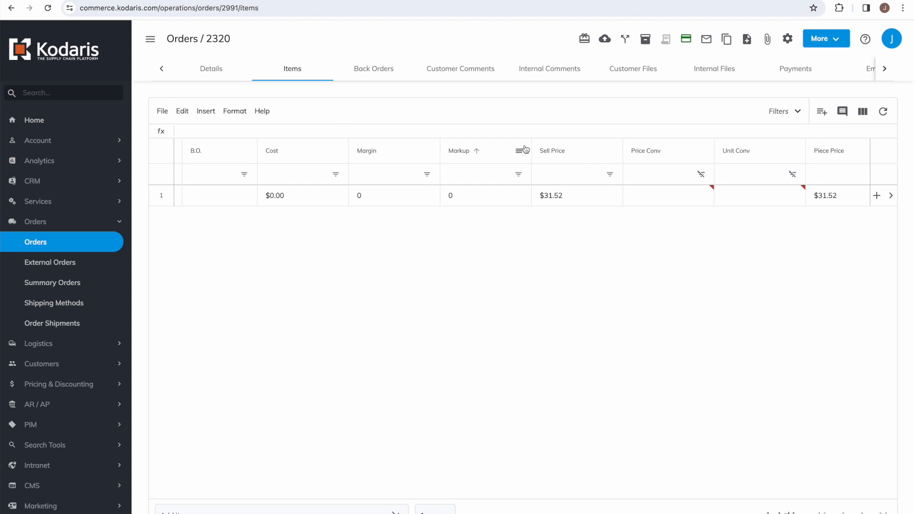
pyautogui.click(605, 41)
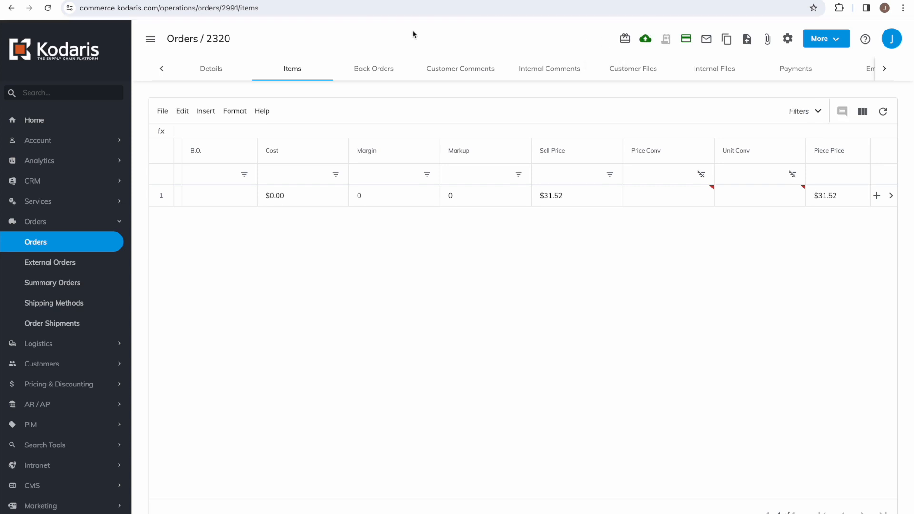
pyautogui.click(205, 77)
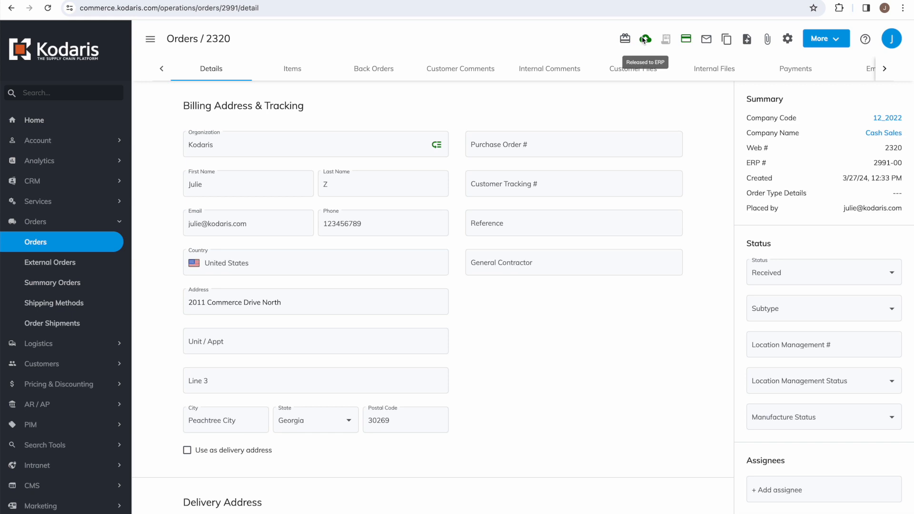
pyautogui.moveTo(872, 162); pyautogui.dragTo(907, 164)
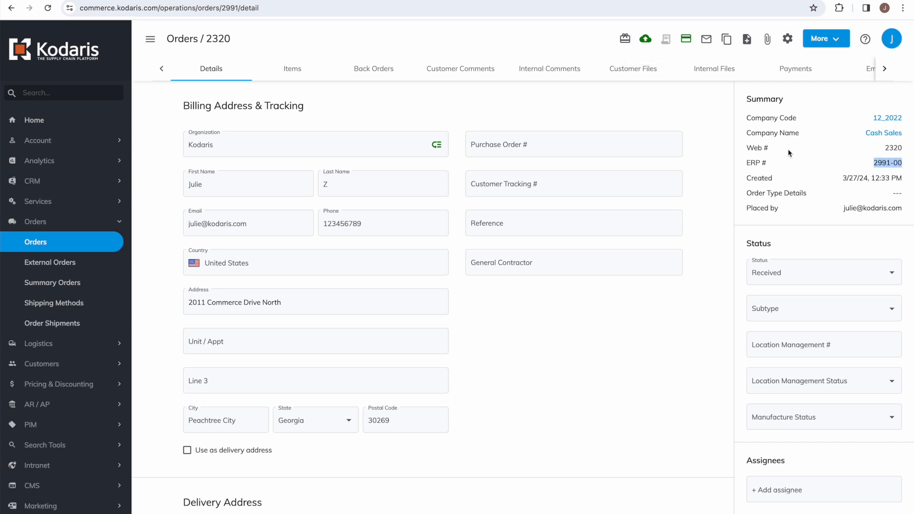